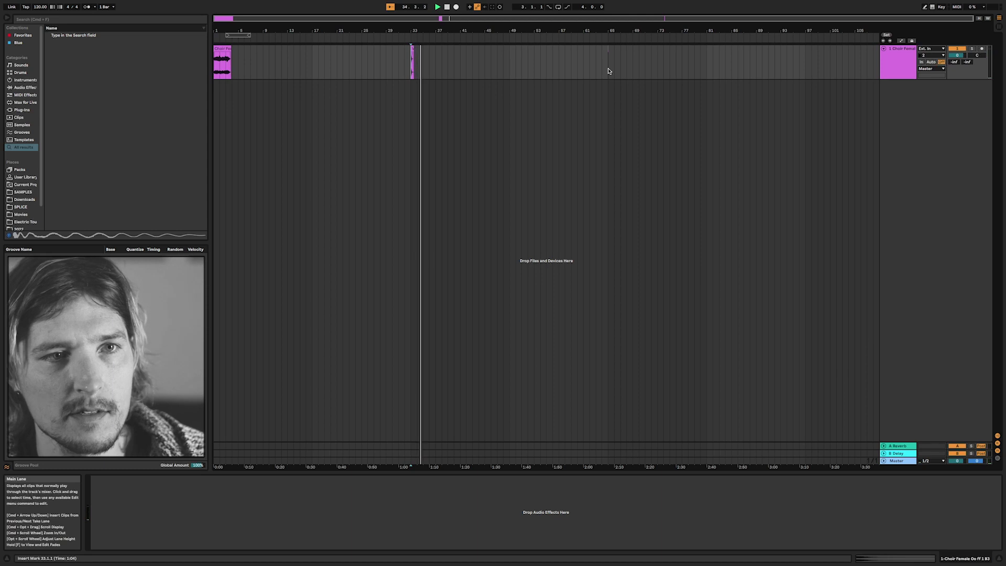
Step: Search the browser for "wavenoize" and load WAVENOIZE.adg onto the choir audio track
key("space")
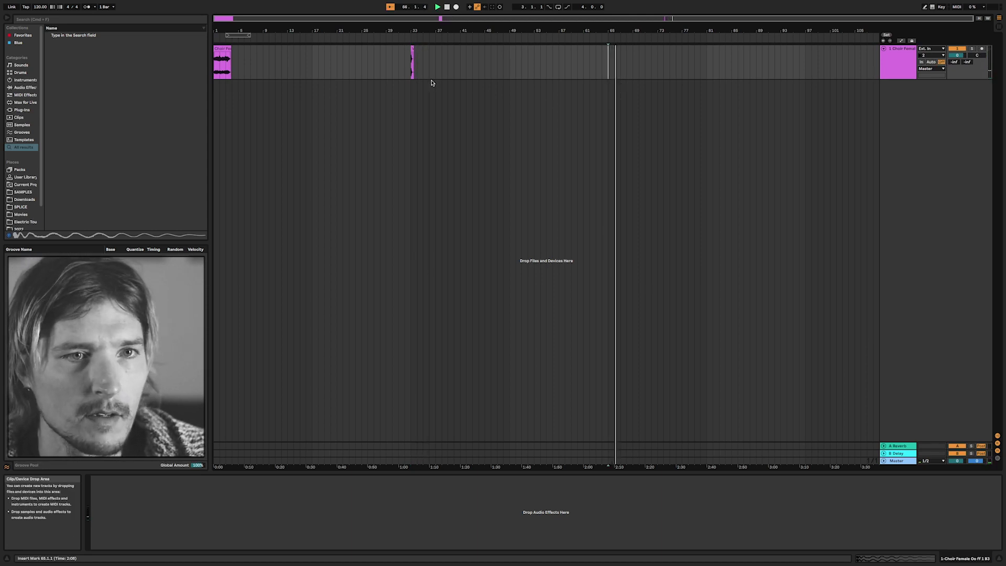
key("super+f")
type("wa")
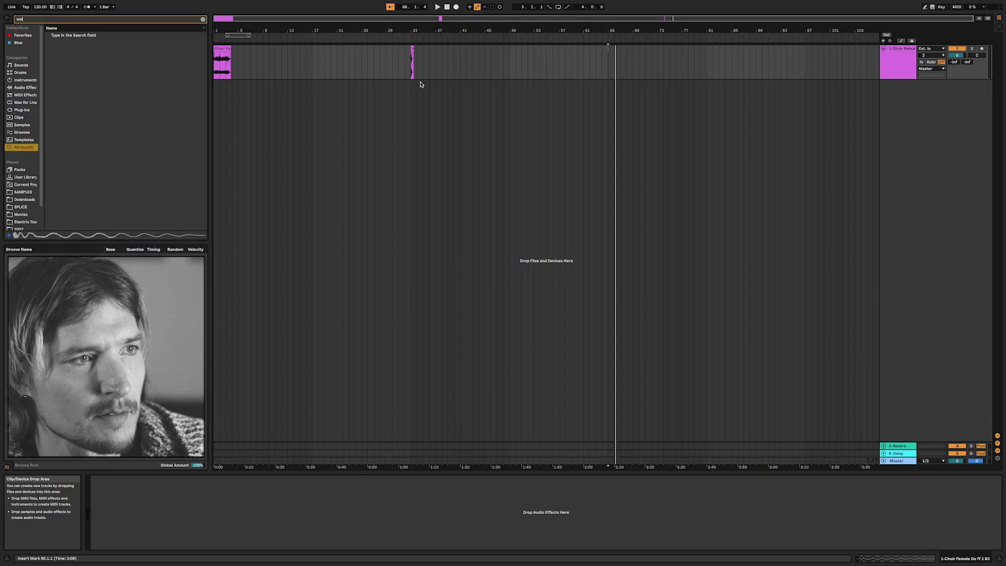
type("venoize")
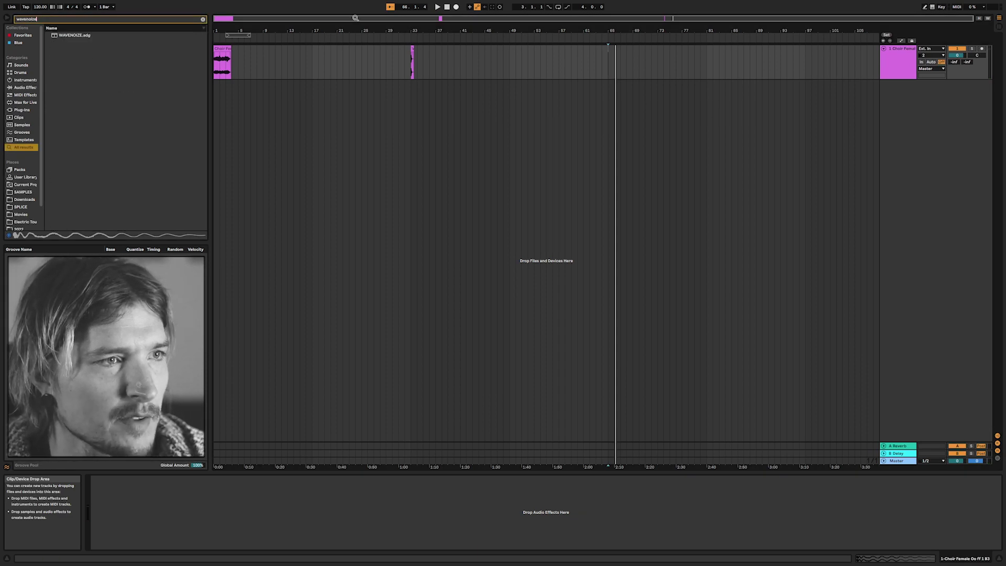
left_click_drag(81, 37, 294, 67)
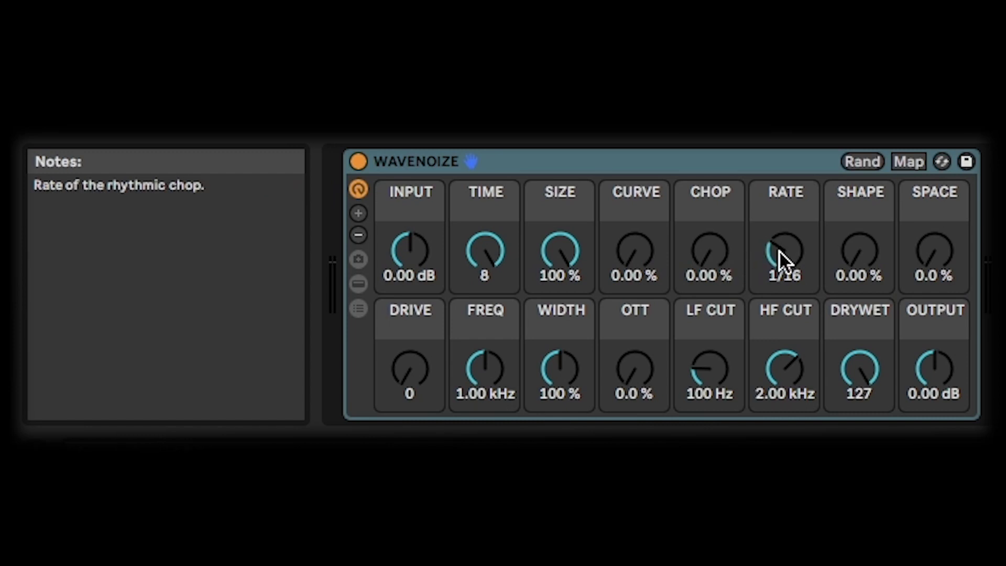
Step: Try the SHAPE macro at 100 % and return it to 0 %, and test the SPACE and OTT macros
left_click(862, 249)
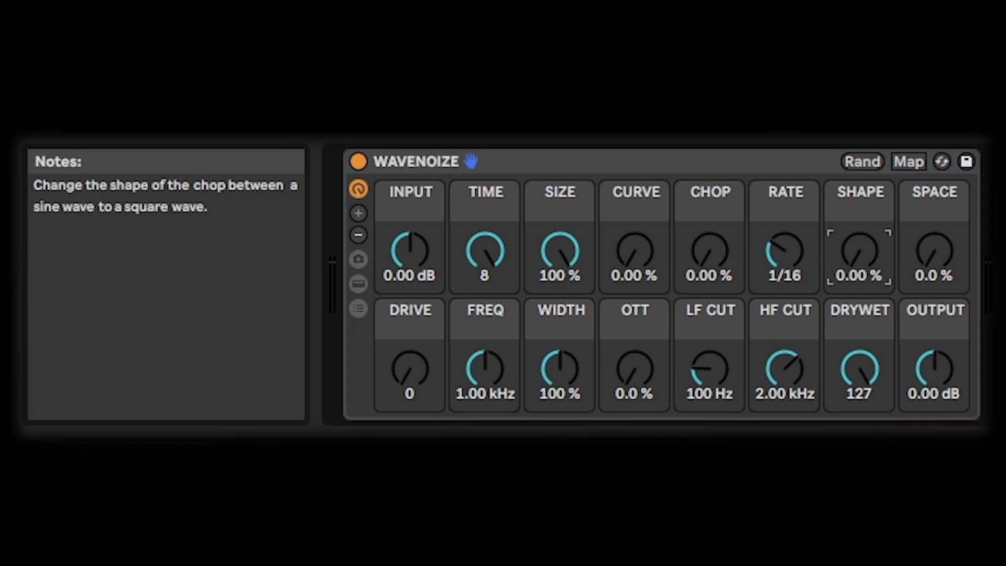
left_click_drag(862, 249, 862, 152)
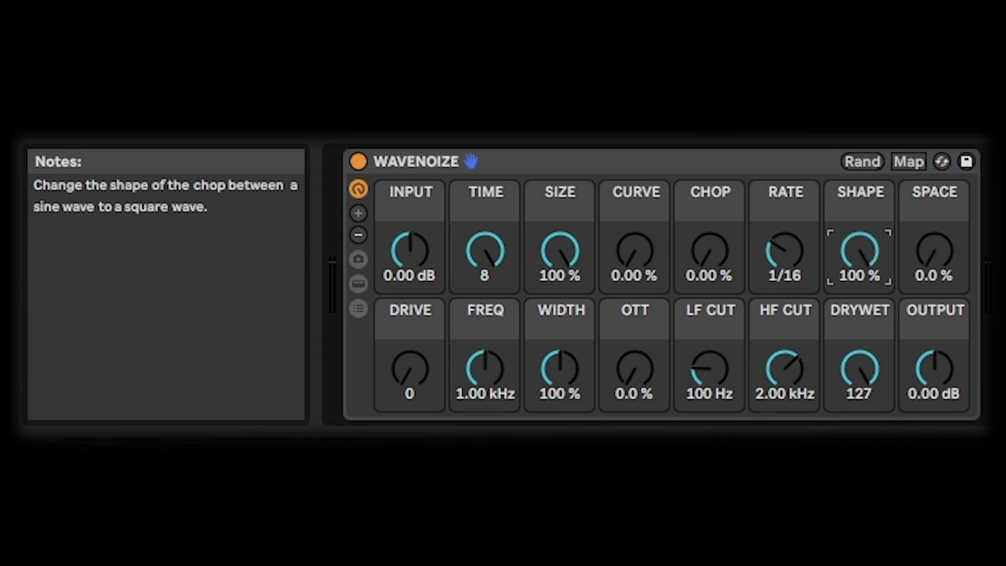
left_click_drag(862, 250, 862, 345)
left_click(942, 262)
mouse_move(941, 262)
left_mouse_down()
mouse_move(941, 230)
mouse_move(941, 273)
left_mouse_up()
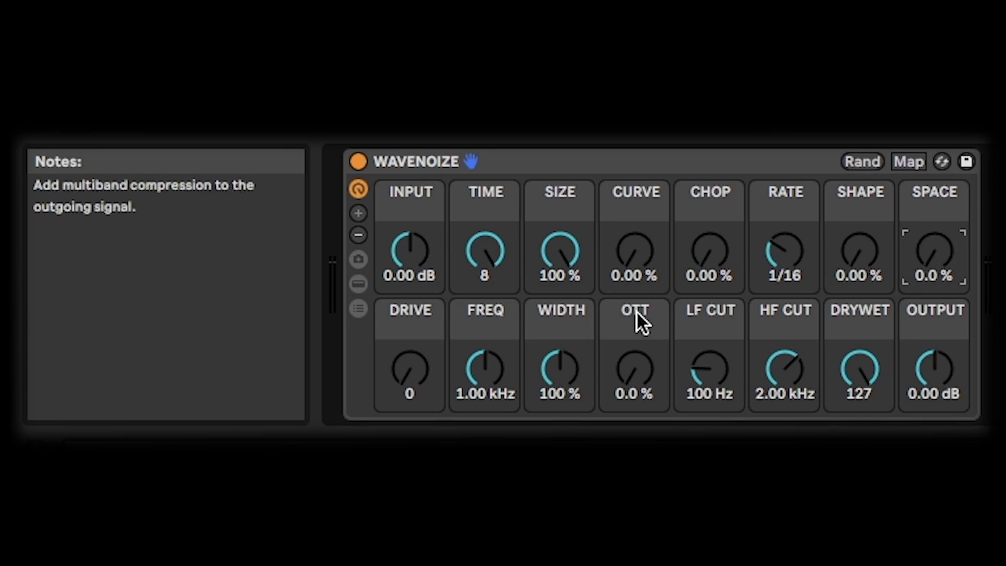
left_click_drag(637, 382, 677, 357)
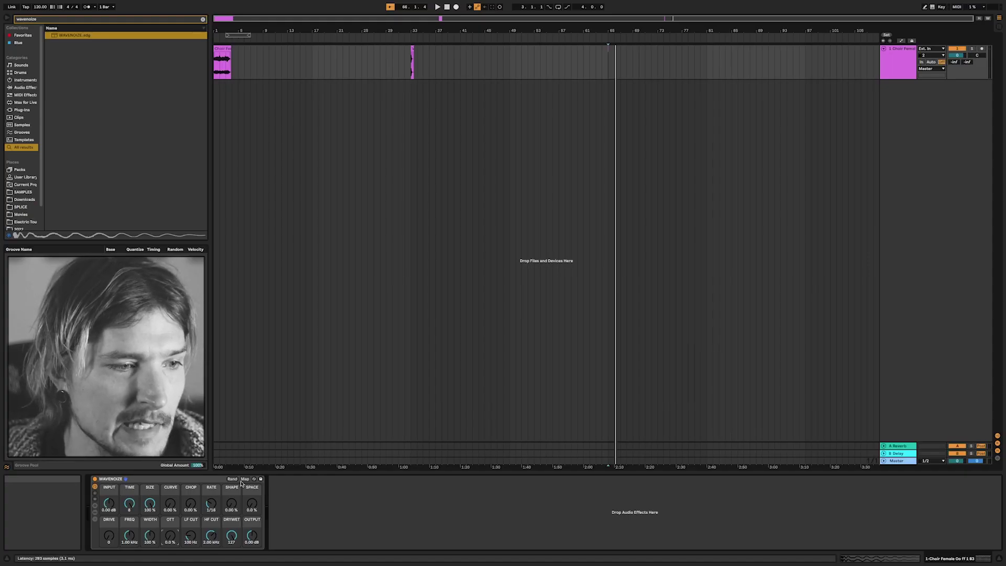
Step: Show the WAVENOIZE rack's macro variations and hide them again
left_click(94, 505)
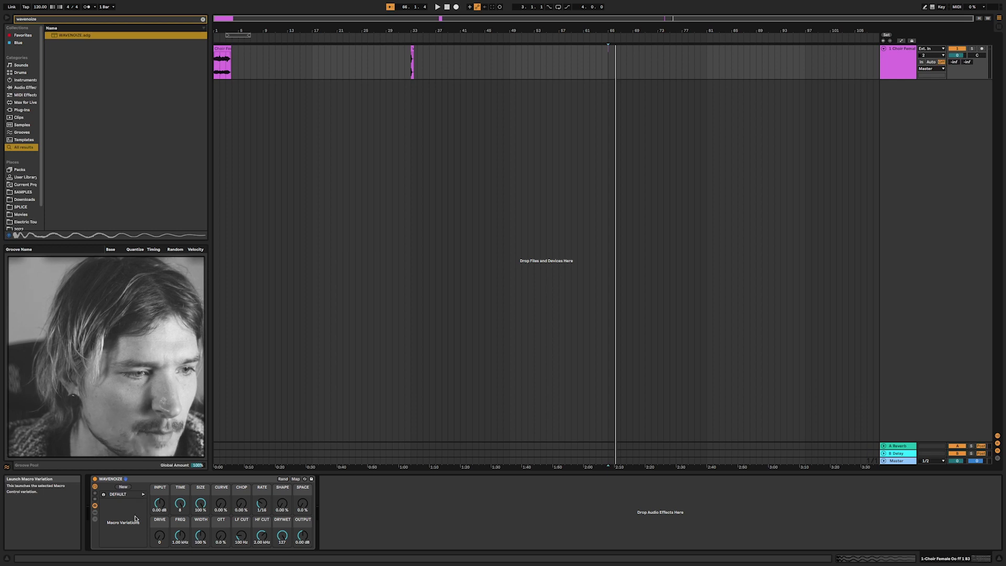
left_click(94, 506)
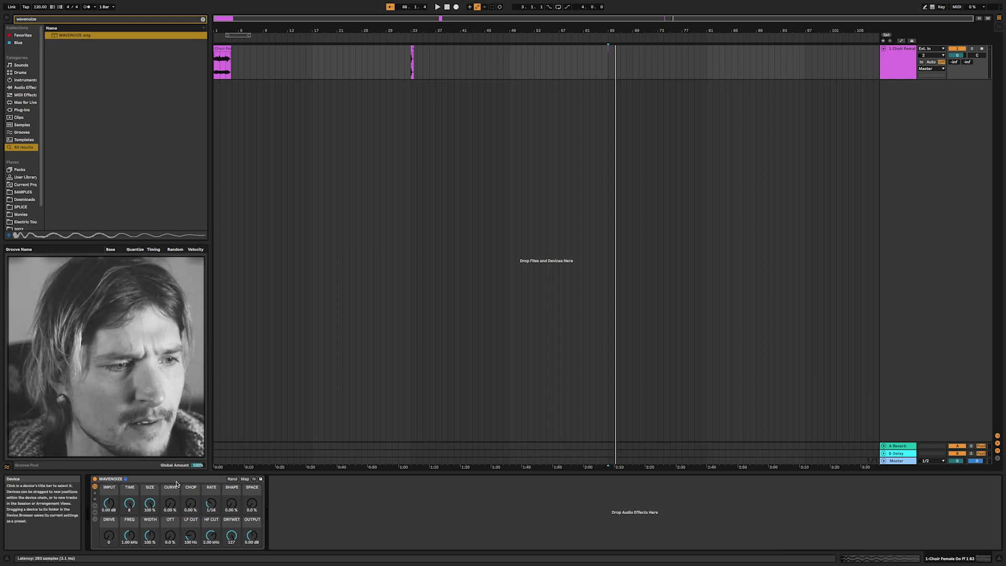
Step: Listen to the choir clip and the clips at bars 33 and 65 through the WAVENOIZE rack
left_click(222, 63)
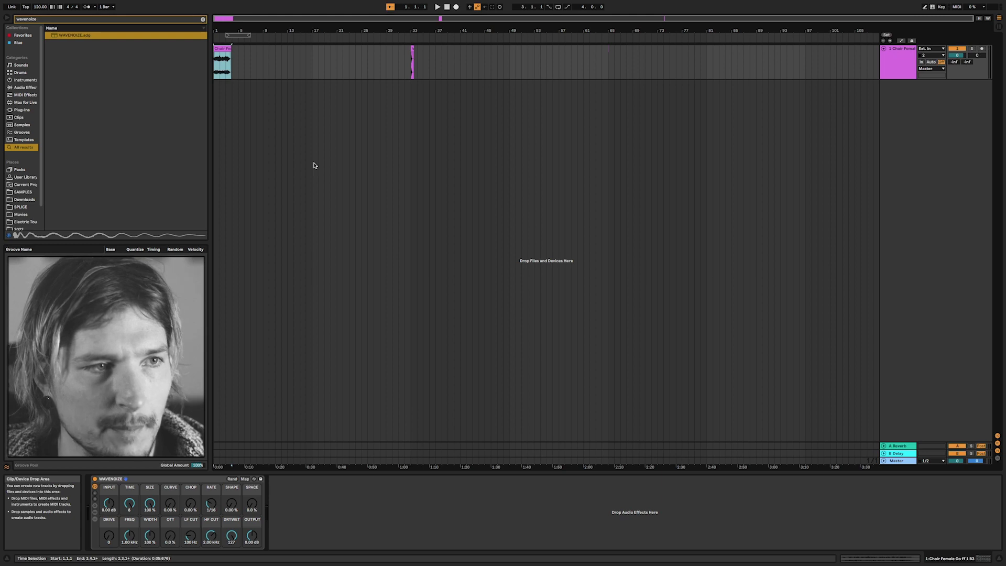
key("space")
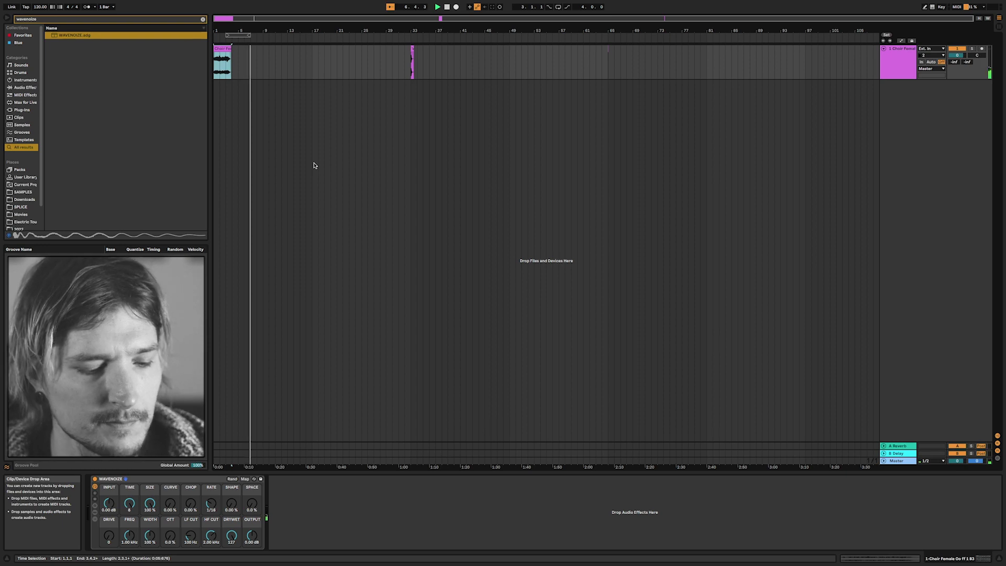
left_click(412, 63)
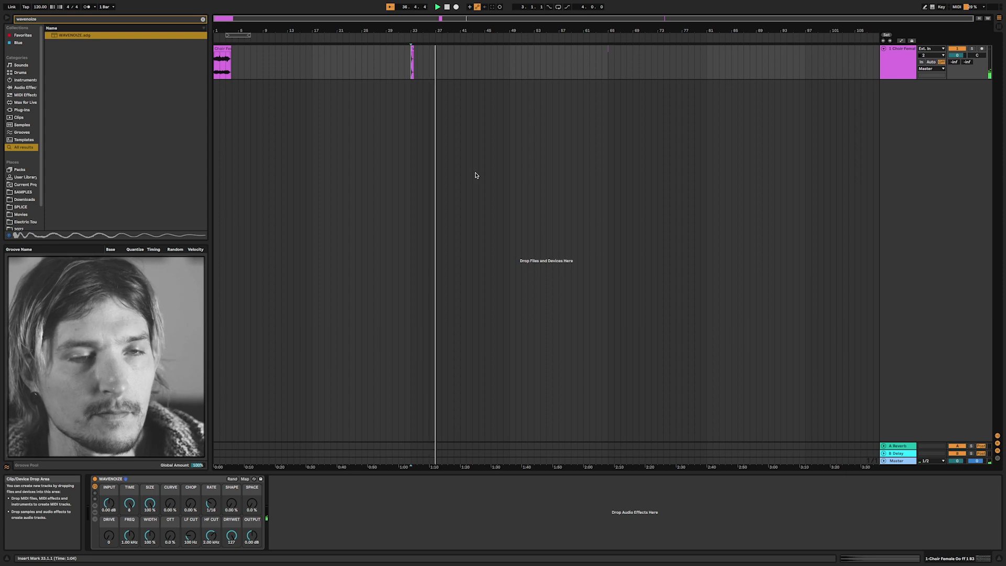
left_click(608, 65)
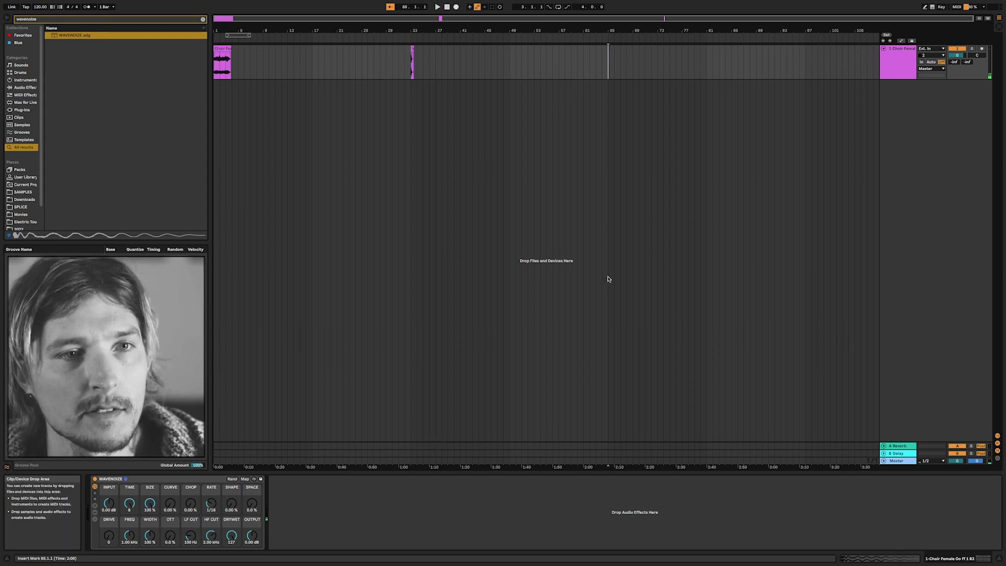
key("space")
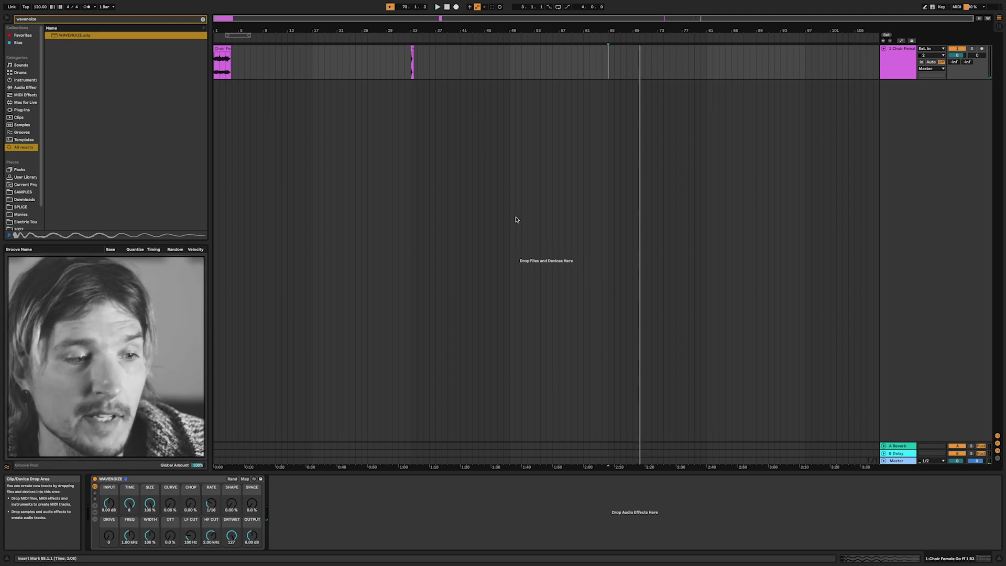
Step: Set DRIVE to 96, FREQ 870 Hz, OTT 46 %, LF CUT 136 Hz, HF CUT 3.64 kHz and SPACE 56 % for the choir clip
left_click(222, 62)
key("space")
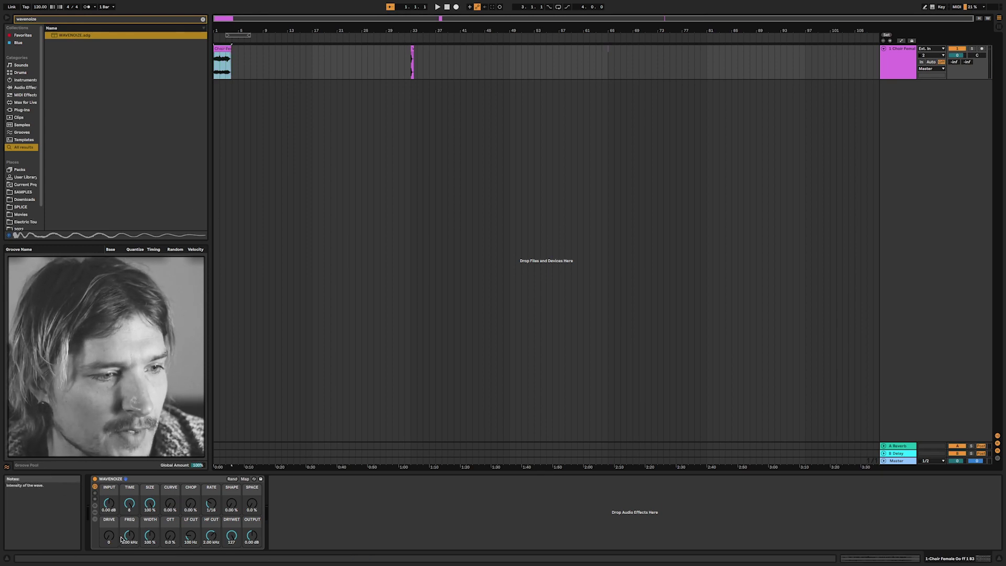
left_click_drag(108, 538, 109, 518)
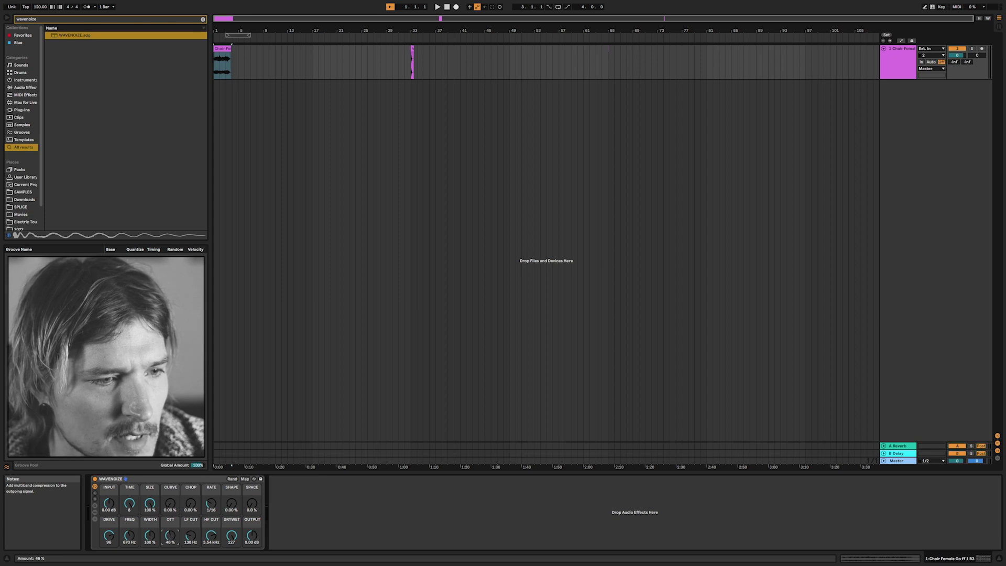
key("space")
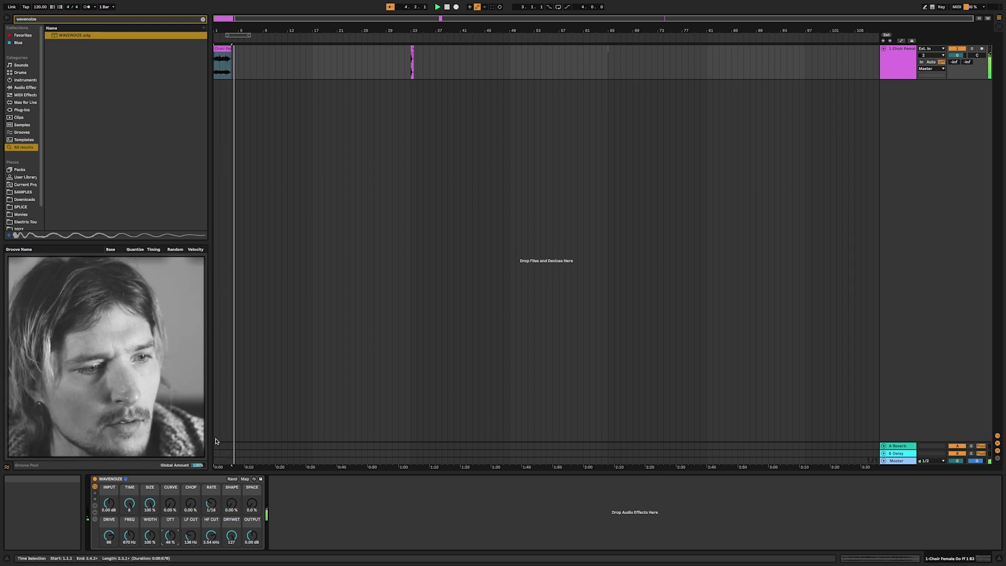
left_click_drag(252, 503, 252, 492)
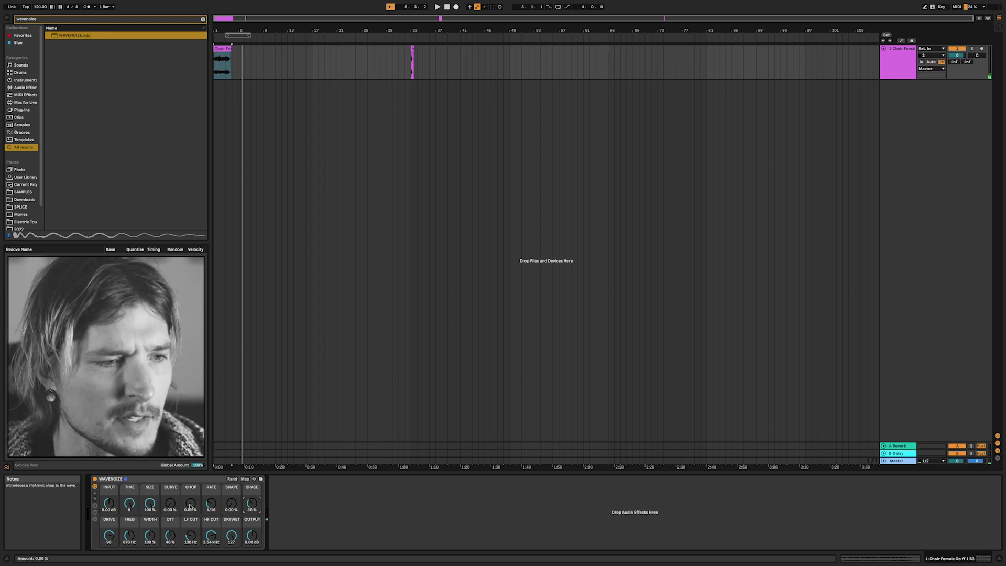
Step: Automate CHOP, SHAPE and SPACE over bars 1 to 9, with CHOP rising then falling and SPACE ramping up, and play the result
left_click(190, 506)
key("a")
left_click(224, 79)
left_click(232, 120)
left_click_drag(225, 78, 226, 52)
mouse_move(263, 52)
left_mouse_down()
mouse_move(263, 78)
mouse_move(239, 52)
mouse_move(266, 78)
left_mouse_up()
left_click(232, 504)
mouse_move(253, 65)
left_mouse_down()
mouse_move(215, 79)
mouse_move(263, 52)
left_mouse_up()
left_click(252, 504)
key("space")
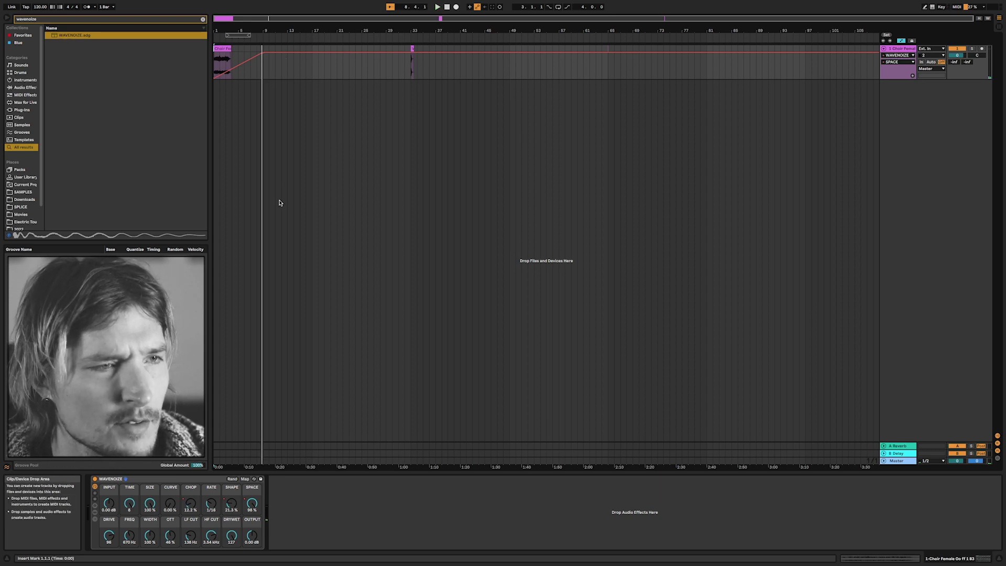
Step: Automate CHOP, SHAPE and SPACE from bar 33, with SPACE peaking at about bar 38 and falling to zero at about bar 42, and play it
left_click(412, 69)
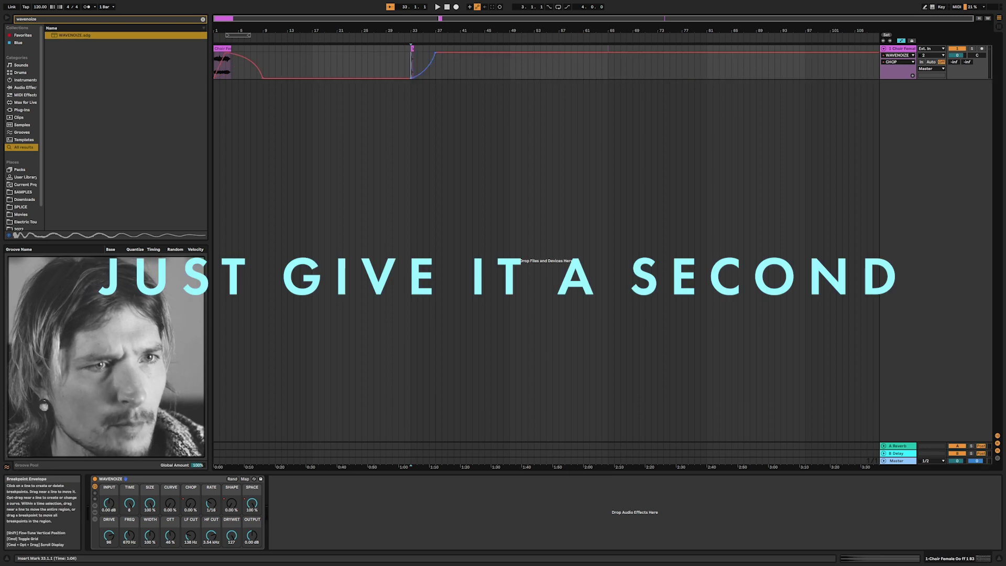
left_click_drag(466, 52, 466, 78)
left_click_drag(450, 65, 453, 58)
mouse_move(451, 65)
left_mouse_down()
mouse_move(412, 78)
mouse_move(466, 79)
left_mouse_up()
left_click(252, 503)
left_click(442, 53)
key("space")
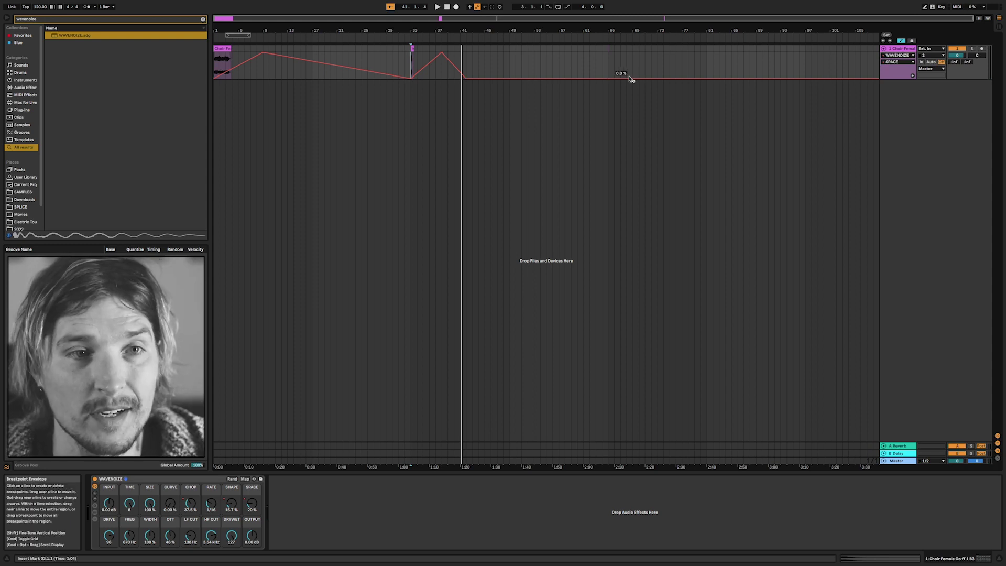
Step: Undo the macro automation and restore the WAVENOIZE rack to its DEFAULT macro variation
left_click(608, 65)
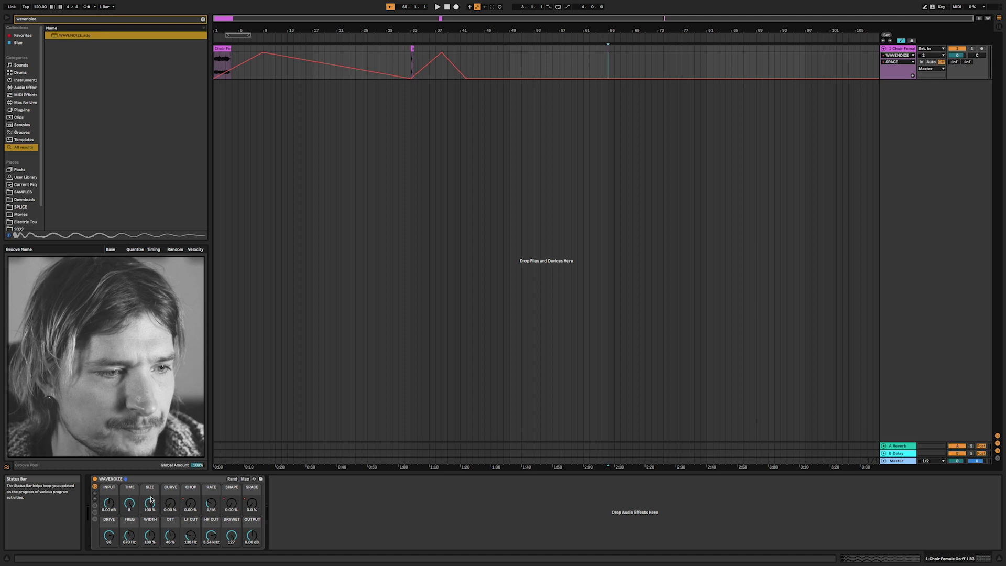
key("ctrl+z")
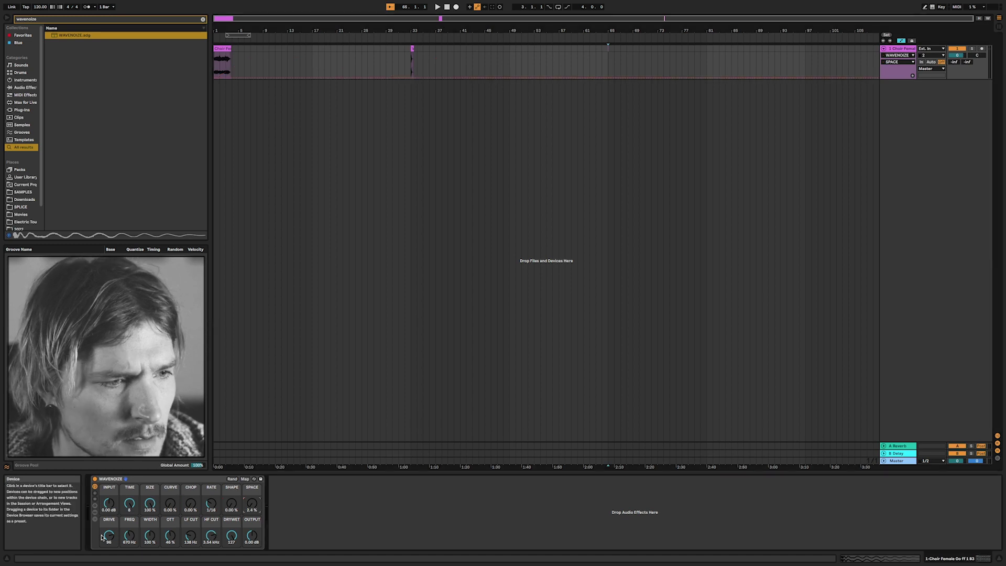
left_click(94, 506)
left_click(119, 494)
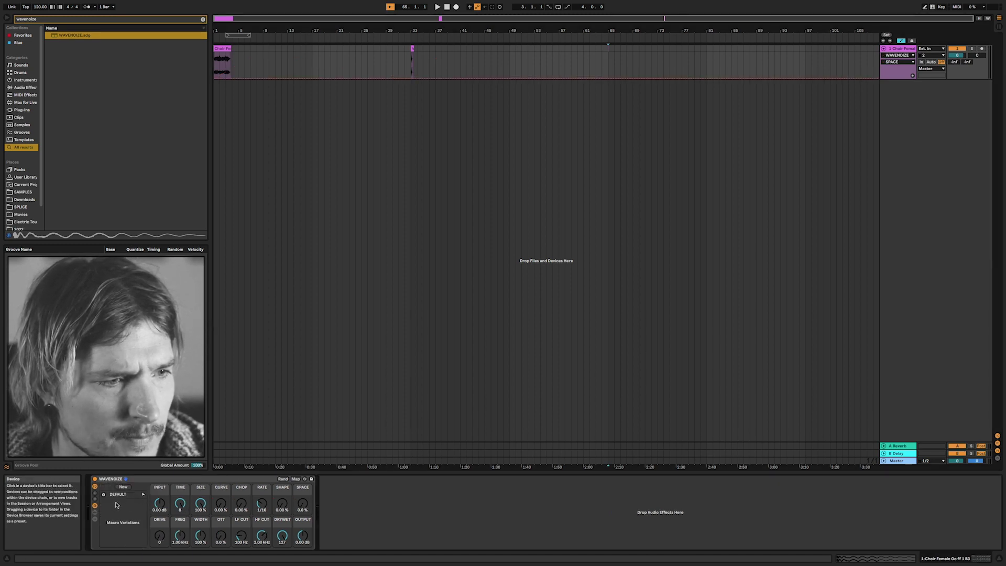
left_click(95, 506)
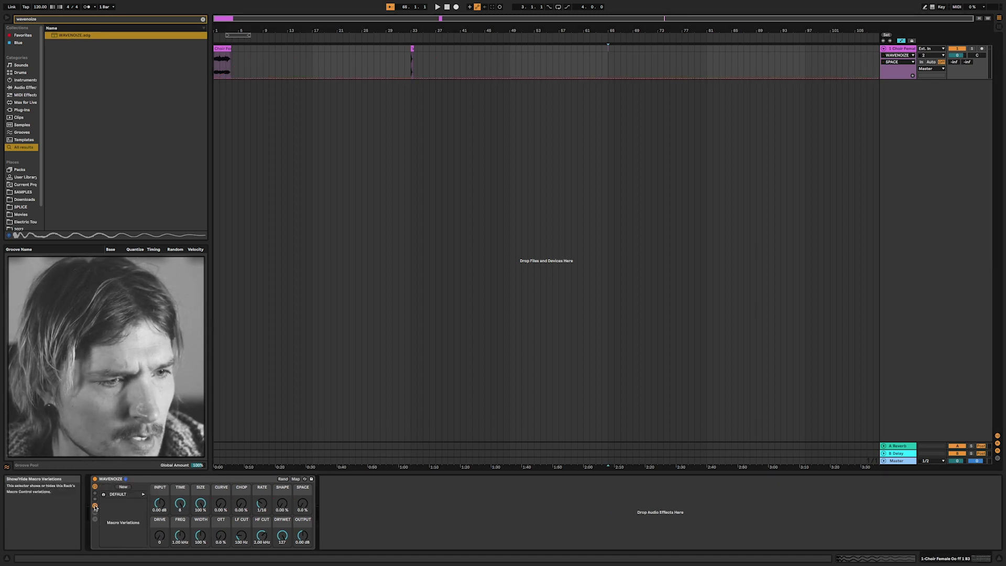
Step: Play the clip at bar 65 and set LF CUT to 33.7 Hz and OTT to 82 %
left_click(607, 64)
key("space")
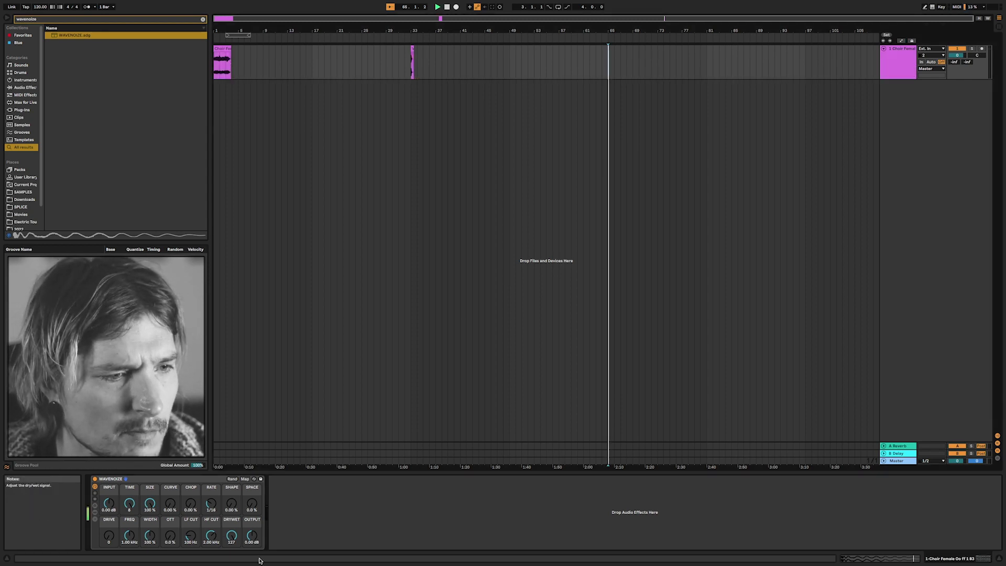
left_click_drag(191, 535, 192, 543)
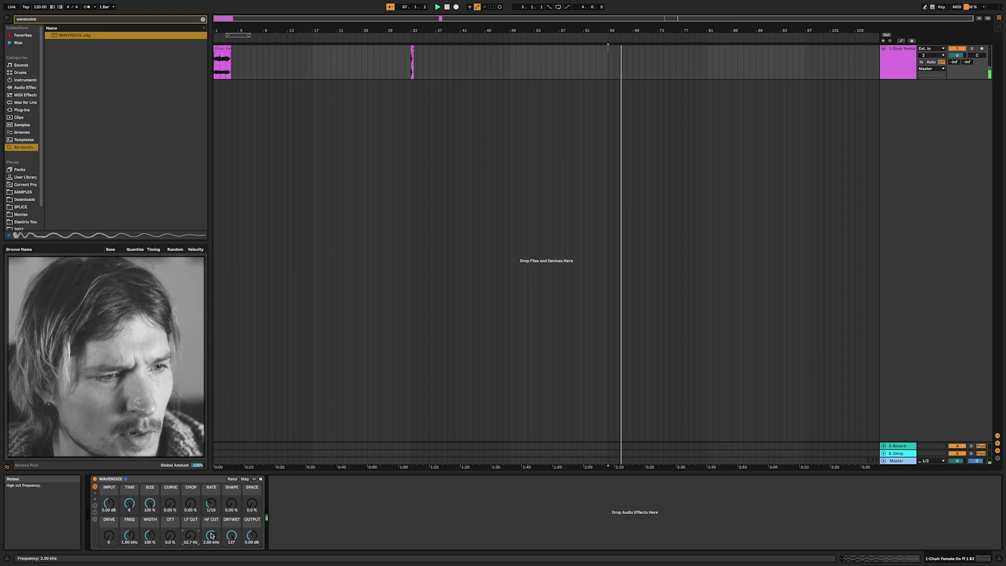
mouse_move(170, 535)
left_mouse_down()
mouse_move(170, 516)
mouse_move(170, 539)
left_mouse_up()
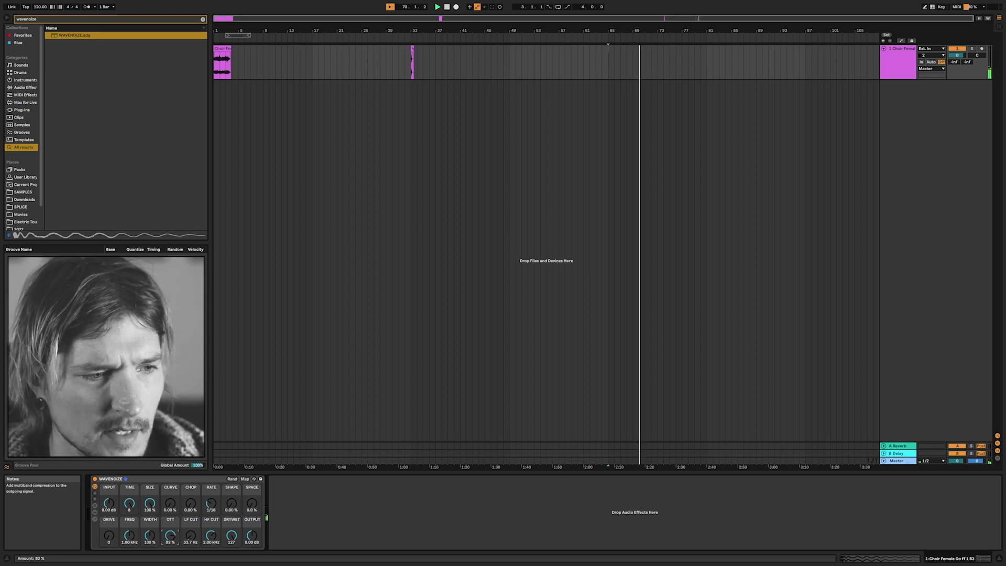
Step: Set FREQ to 50.0 Hz, DRIVE to 66, SPACE to 27 % and HF CUT to 246 Hz, and raise CHOP, RATE and OUTPUT
left_click_drag(175, 537, 174, 531)
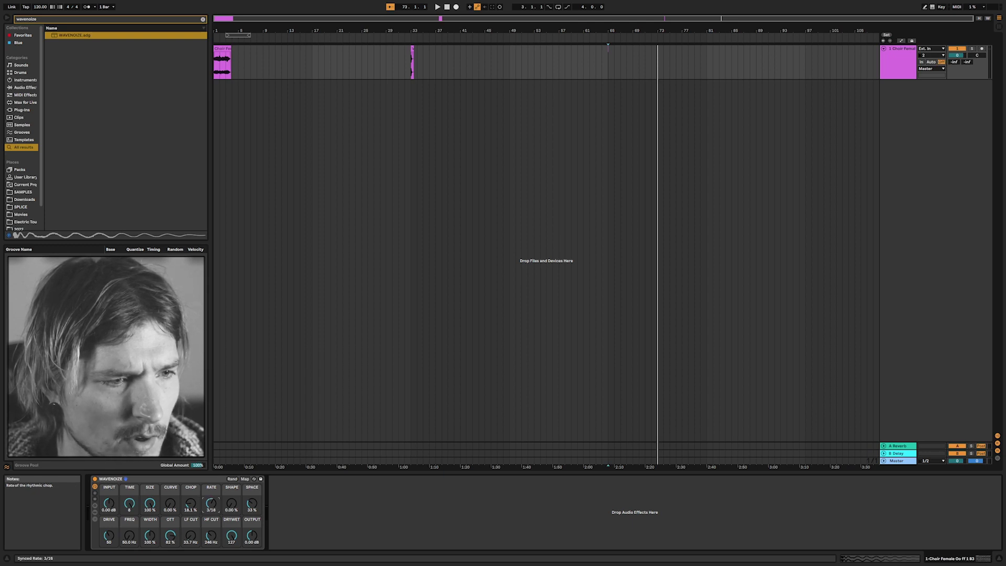
key("space")
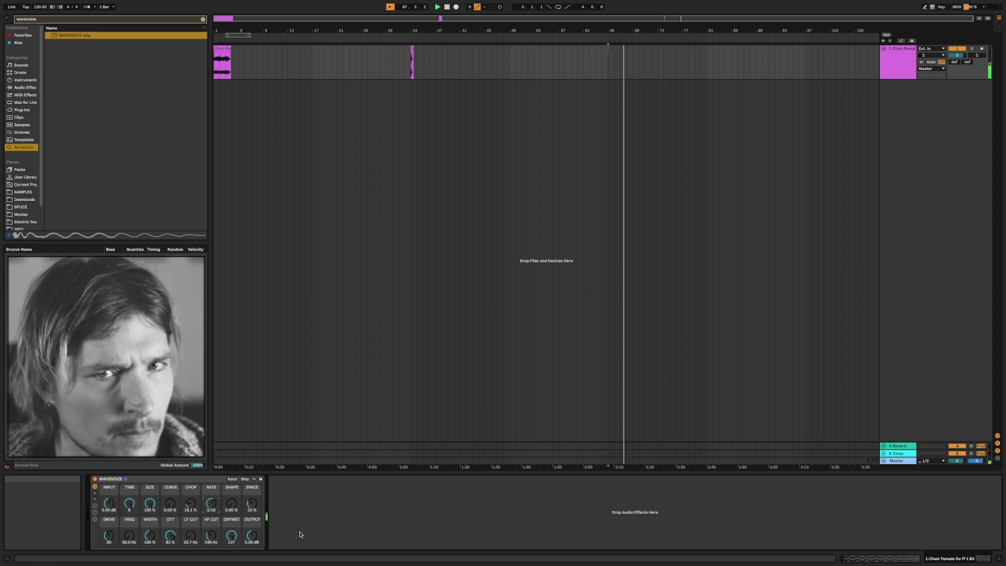
left_click_drag(252, 535, 252, 516)
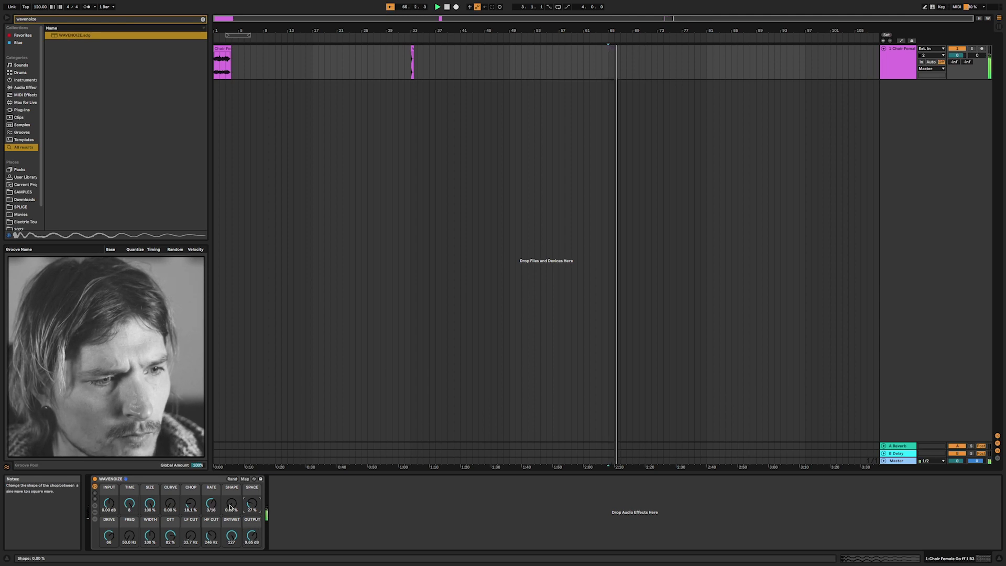
Step: Set HF CUT to 1.48 kHz and LF CUT to 246 Hz while the bar 65 clip plays
left_click(214, 534)
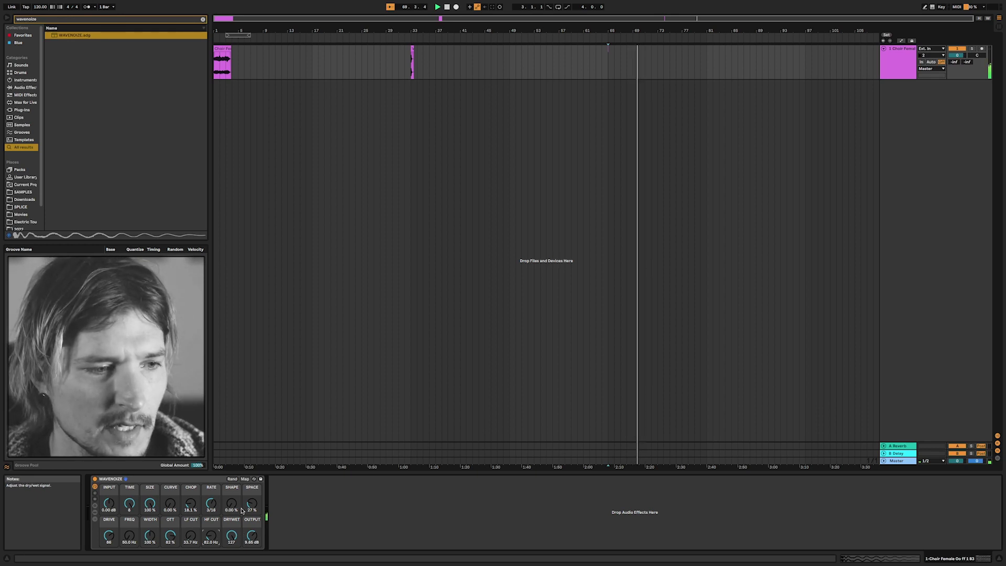
left_click_drag(210, 535, 211, 521)
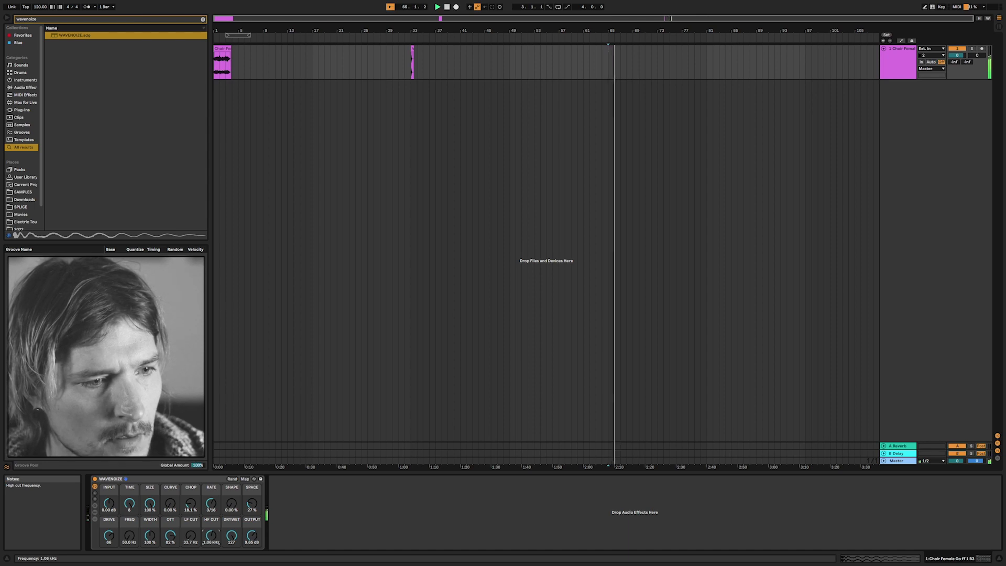
left_click_drag(191, 536, 212, 542)
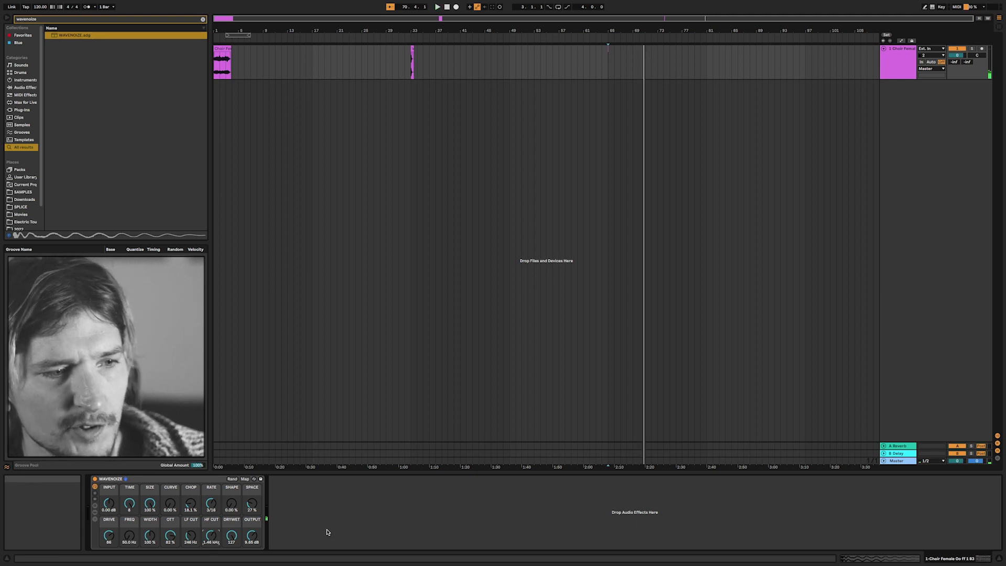